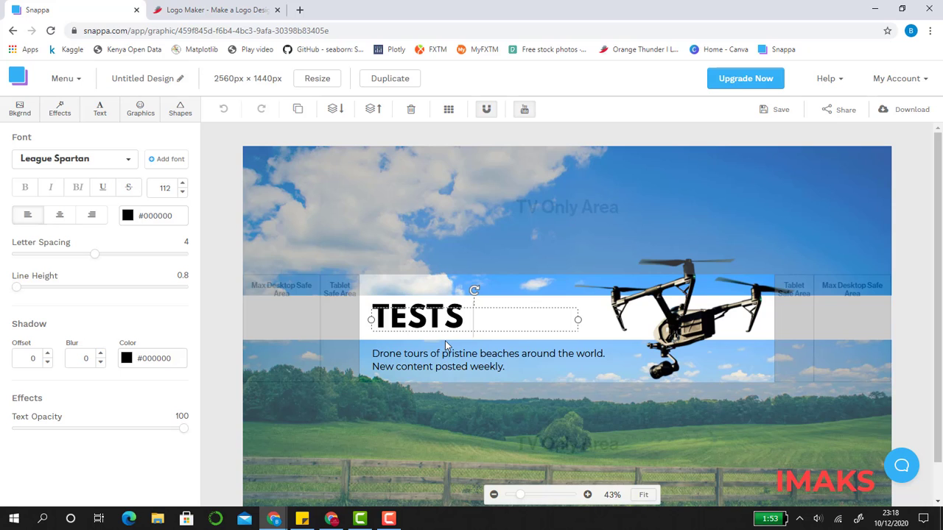
Complete the banner title as "TEST CHANNEL" in a wider text box and replace the tagline below it with "This is a test".
{"action": "left_click_drag", "start_coordinate": [580, 330], "coordinate": [607, 330]}
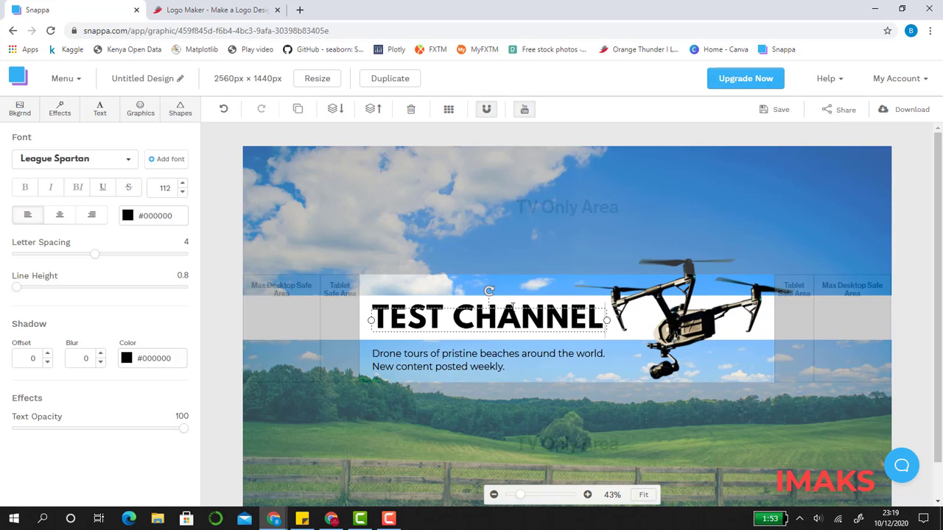
{"action": "left_click", "coordinate": [503, 296]}
{"action": "left_click", "coordinate": [487, 361]}
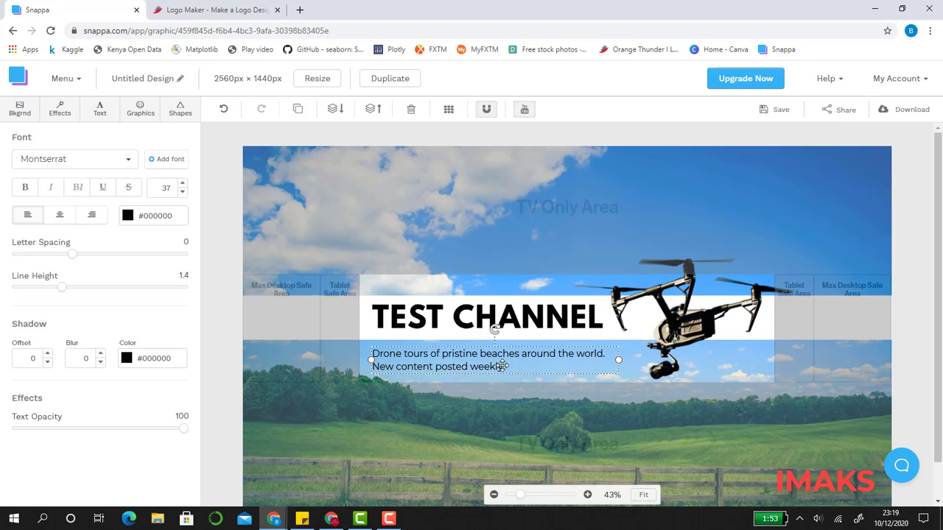
{"action": "double_click", "coordinate": [503, 366]}
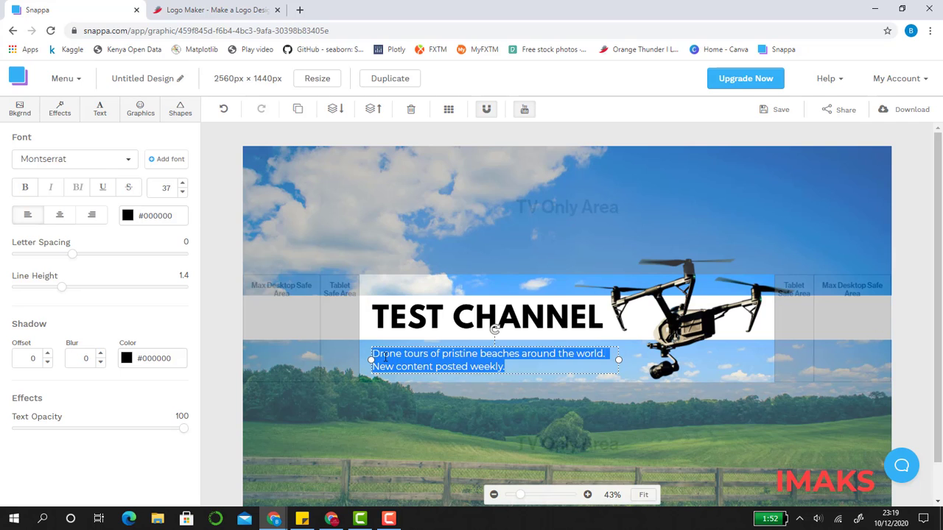
{"action": "key", "text": "BackSpace"}
{"action": "type", "text": "This is a "}
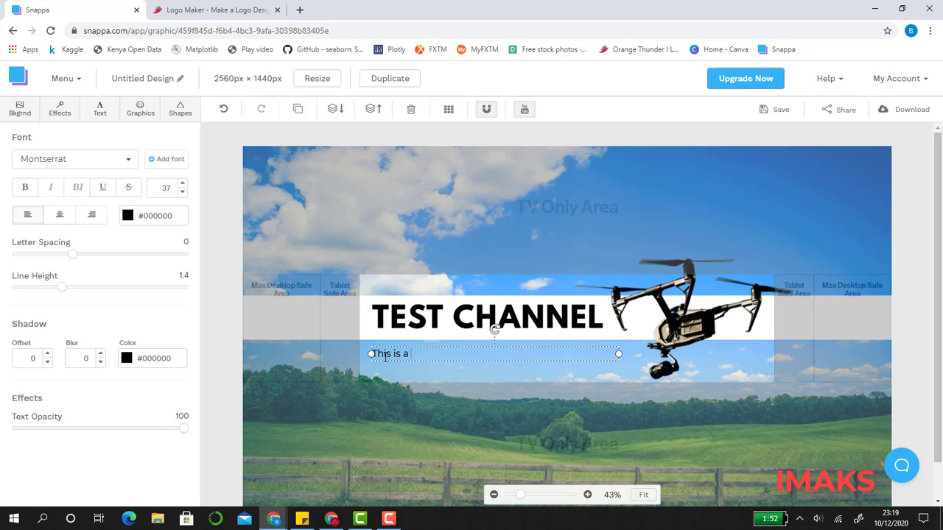
{"action": "type", "text": "test"}
{"action": "left_click", "coordinate": [440, 299]}
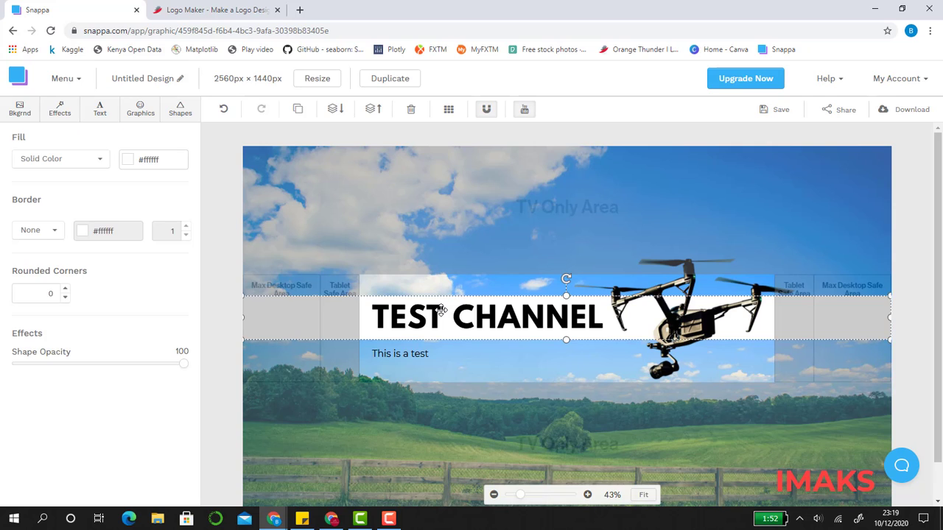
Recolor the TEST CHANNEL title red (#d8334a) and the tagline below it purple (#6a50a7).
{"action": "double_click", "coordinate": [440, 309]}
{"action": "left_click", "coordinate": [131, 221]}
{"action": "left_click", "coordinate": [141, 294]}
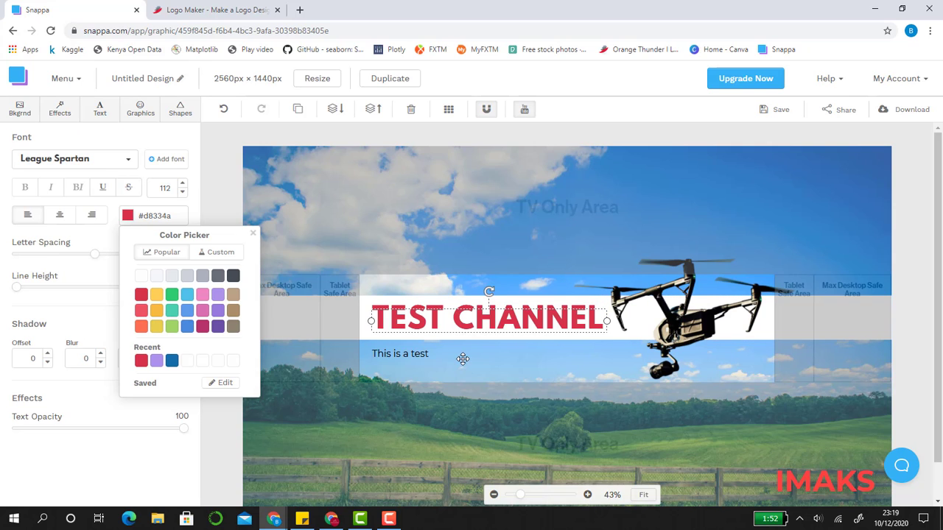
{"action": "double_click", "coordinate": [429, 353]}
{"action": "left_click", "coordinate": [128, 215]}
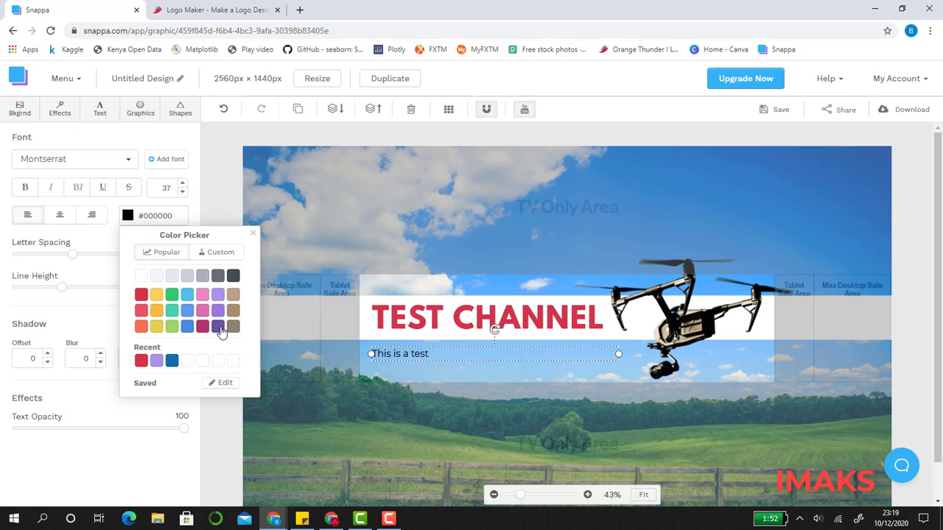
{"action": "left_click", "coordinate": [223, 334]}
{"action": "left_click", "coordinate": [495, 247]}
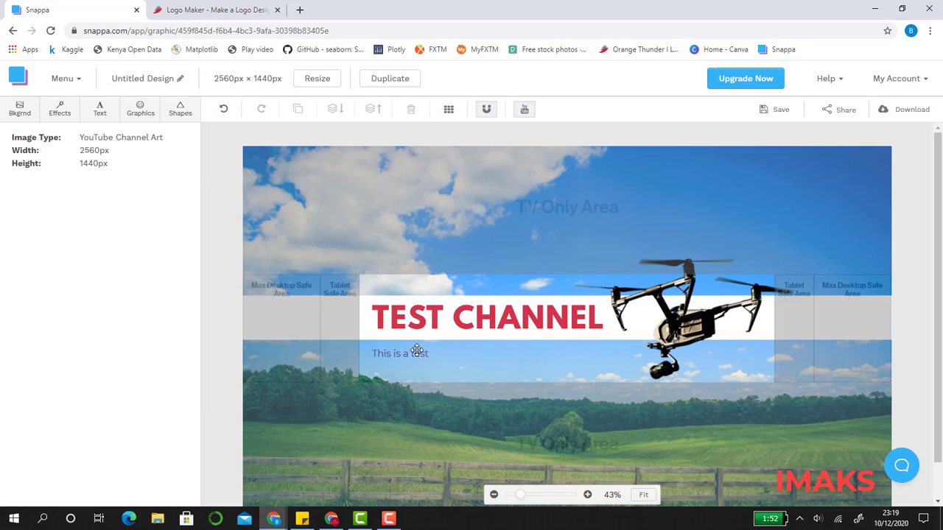
Narrow the tagline's text box to fit its text and shift it slightly right beneath the title.
{"action": "left_click", "coordinate": [412, 353]}
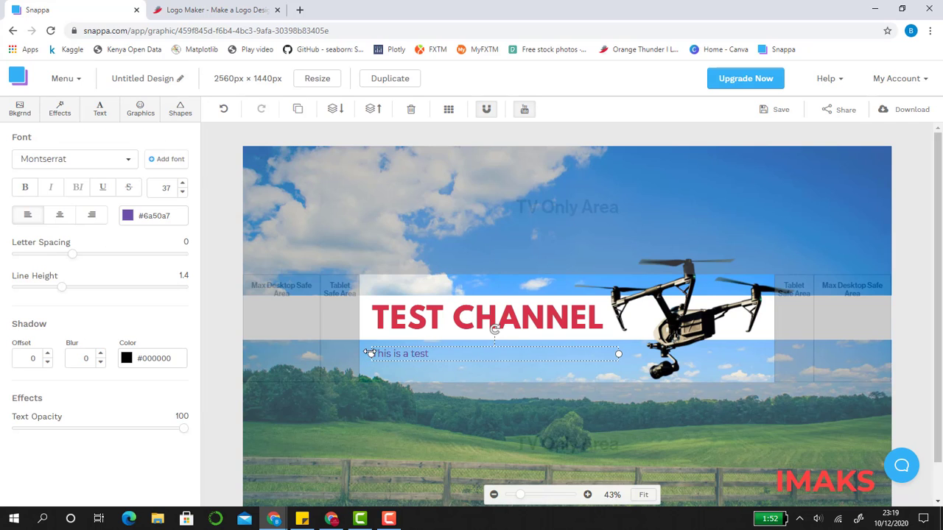
{"action": "left_click_drag", "start_coordinate": [370, 353], "coordinate": [411, 353]}
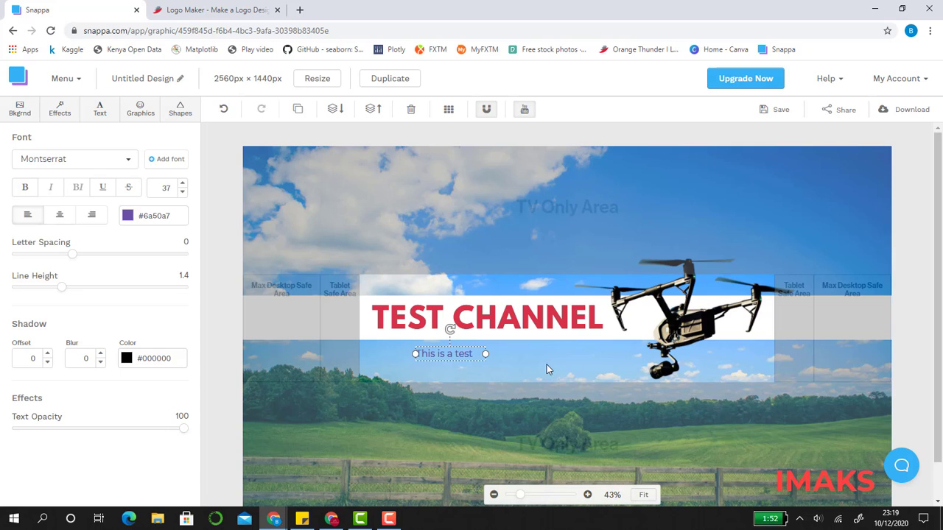
{"action": "left_click", "coordinate": [349, 214]}
Set the tagline's font to Montserrat Extra Bold.
{"action": "left_click", "coordinate": [444, 354]}
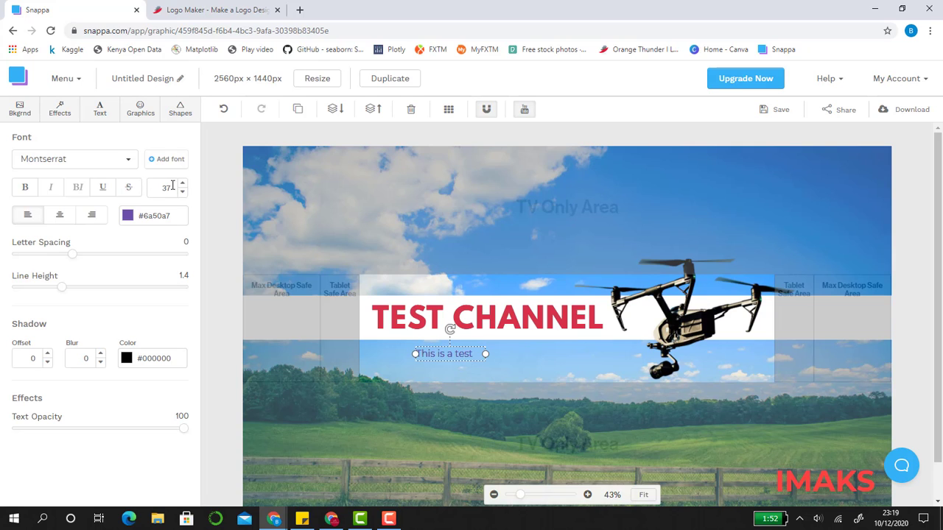
{"action": "left_click", "coordinate": [133, 167]}
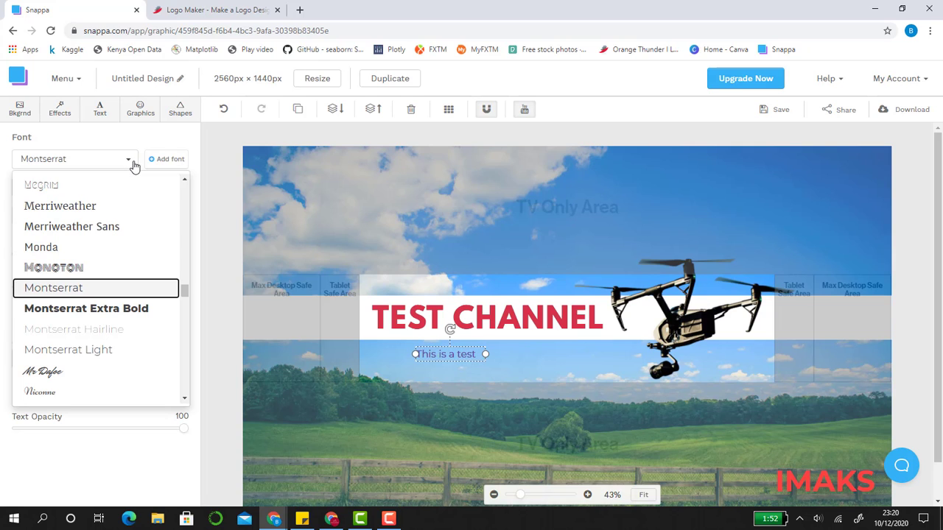
{"action": "left_click", "coordinate": [68, 309]}
{"action": "left_click", "coordinate": [597, 270]}
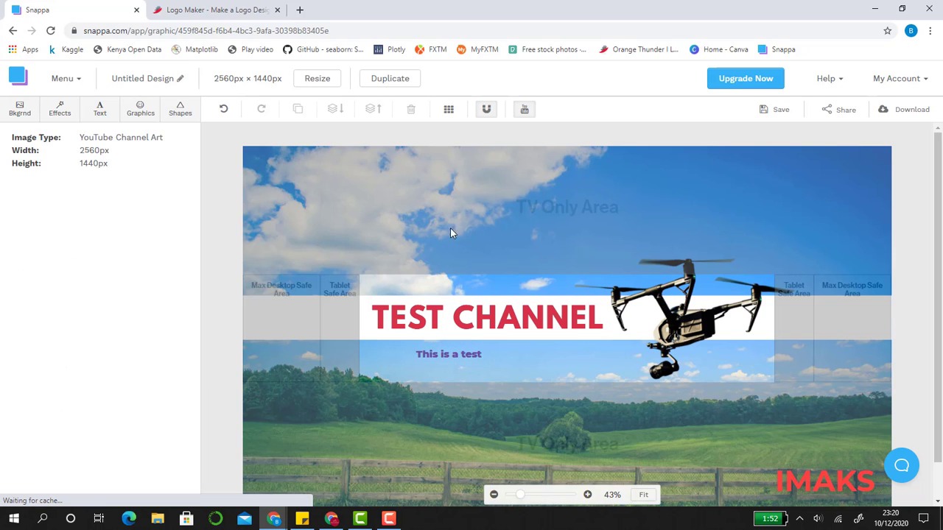
Return to the YouTube Channel Art templates and start a new design from scratch.
{"action": "left_click", "coordinate": [12, 31]}
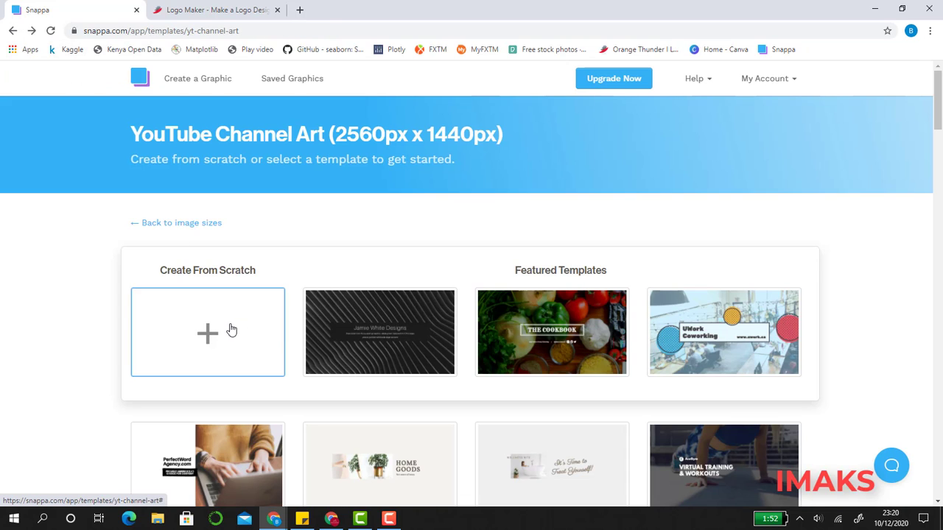
{"action": "scroll", "coordinate": [626, 394], "scroll_direction": "down", "scroll_amount": 2}
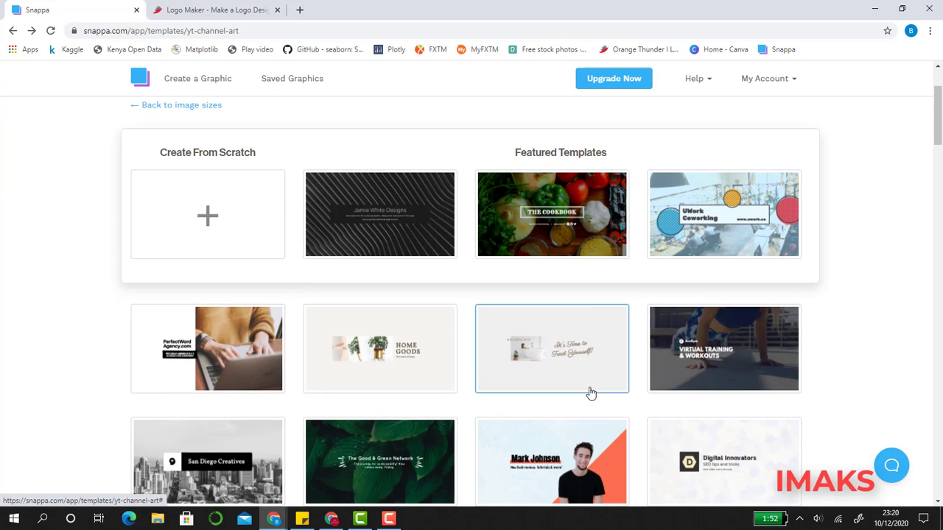
{"action": "scroll", "coordinate": [442, 368], "scroll_direction": "up", "scroll_amount": 1}
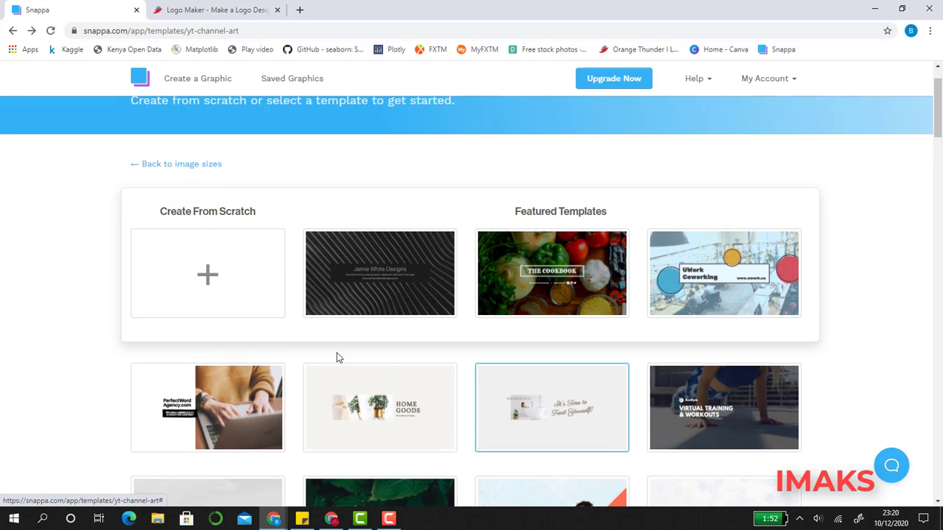
{"action": "left_click", "coordinate": [210, 277]}
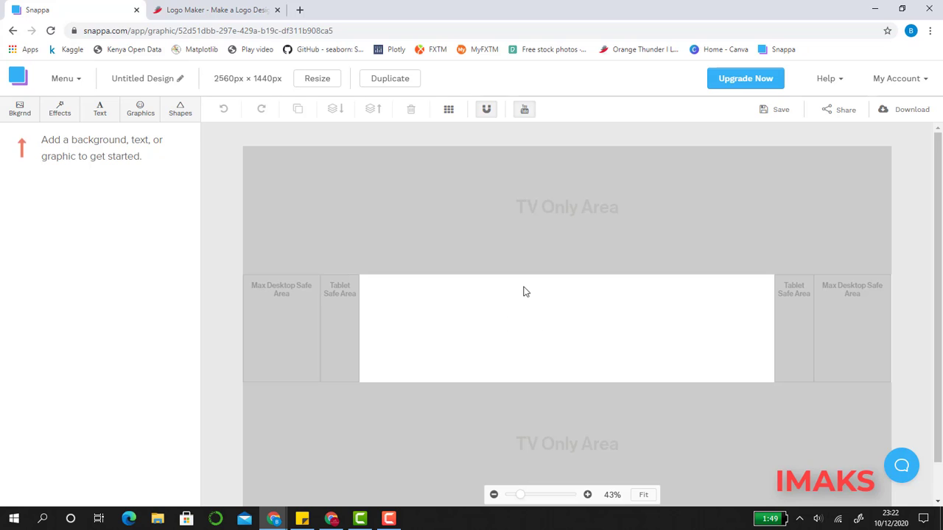
Add a solid rectangle and reshape it into a low, wide bar in the upper-left part of the central white area.
{"action": "left_click", "coordinate": [180, 112]}
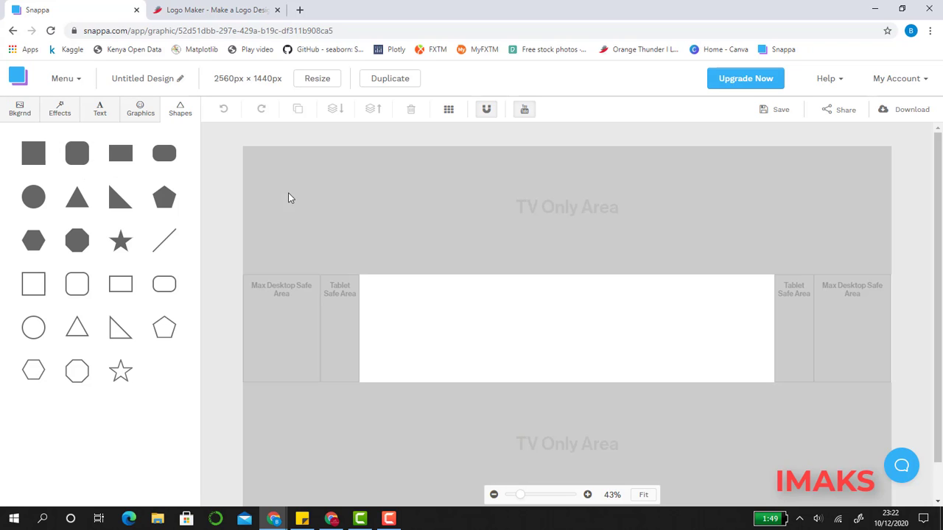
{"action": "left_click", "coordinate": [543, 294]}
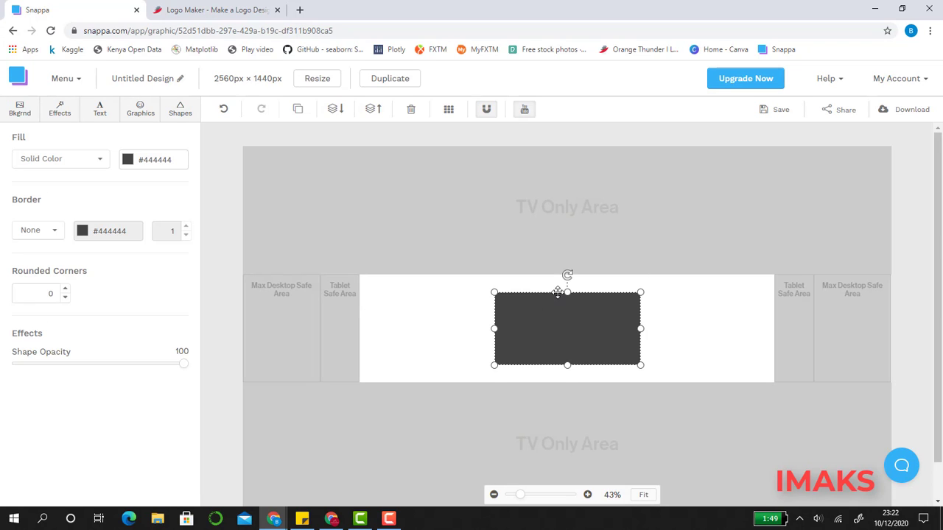
{"action": "left_click_drag", "start_coordinate": [566, 293], "coordinate": [565, 317]}
{"action": "left_click_drag", "start_coordinate": [563, 331], "coordinate": [440, 302]}
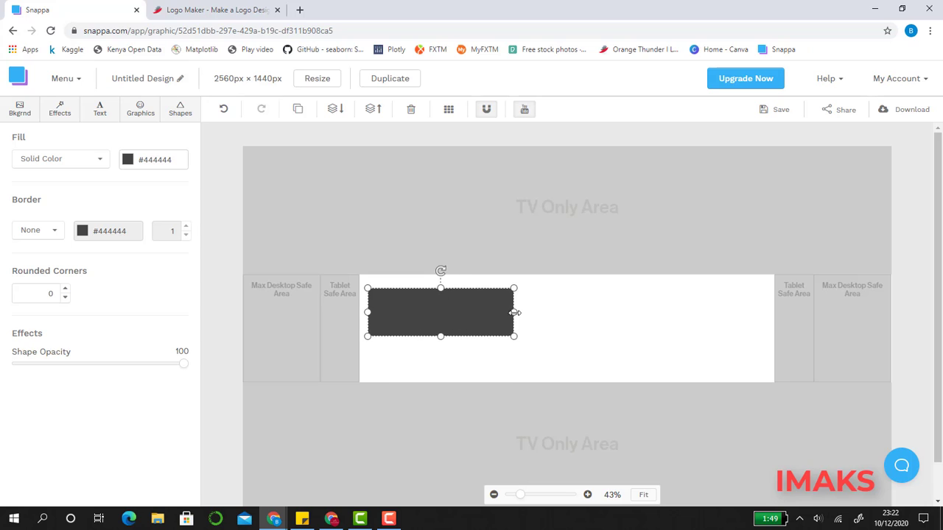
{"action": "left_click_drag", "start_coordinate": [515, 313], "coordinate": [528, 313]}
{"action": "left_click_drag", "start_coordinate": [450, 338], "coordinate": [450, 330]}
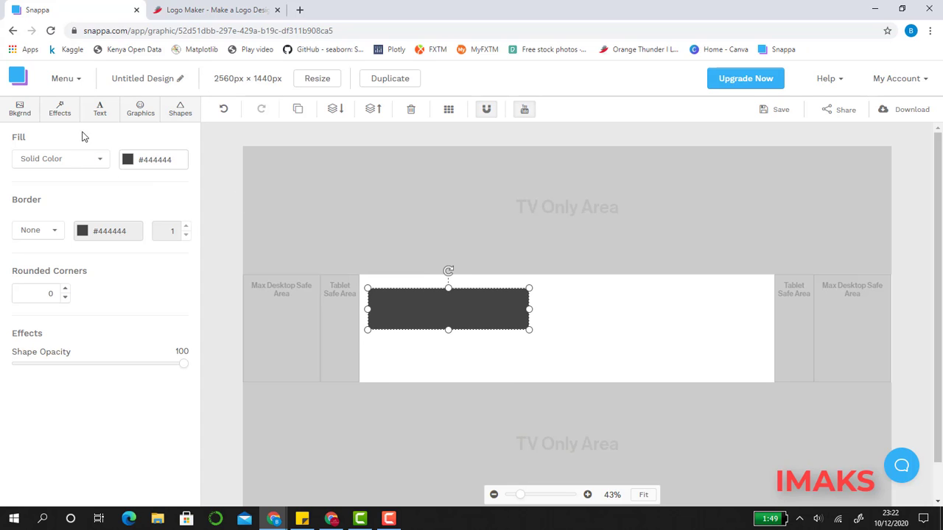
Add a white (#ffffff) heading reading "IMAKS CHANNEL" over the dark bar.
{"action": "left_click", "coordinate": [100, 109]}
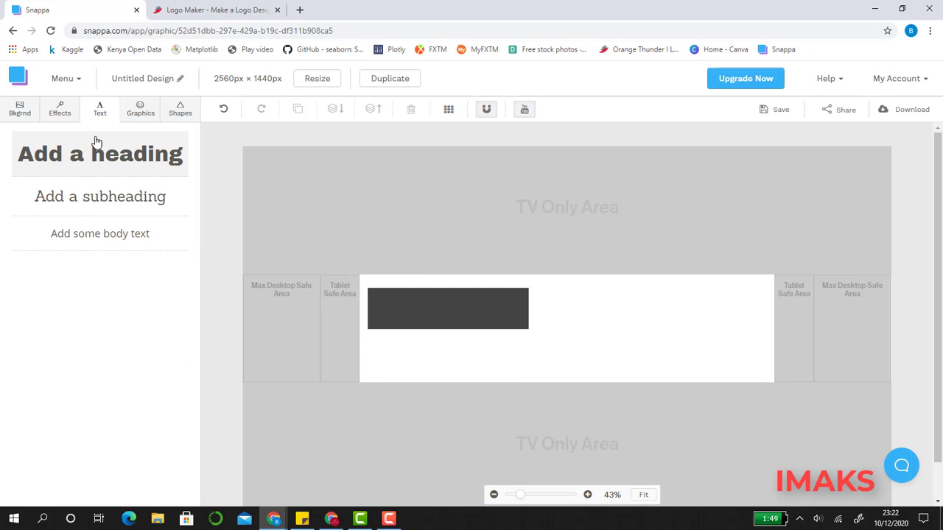
{"action": "left_click", "coordinate": [104, 164]}
{"action": "left_click_drag", "start_coordinate": [509, 319], "coordinate": [453, 315]}
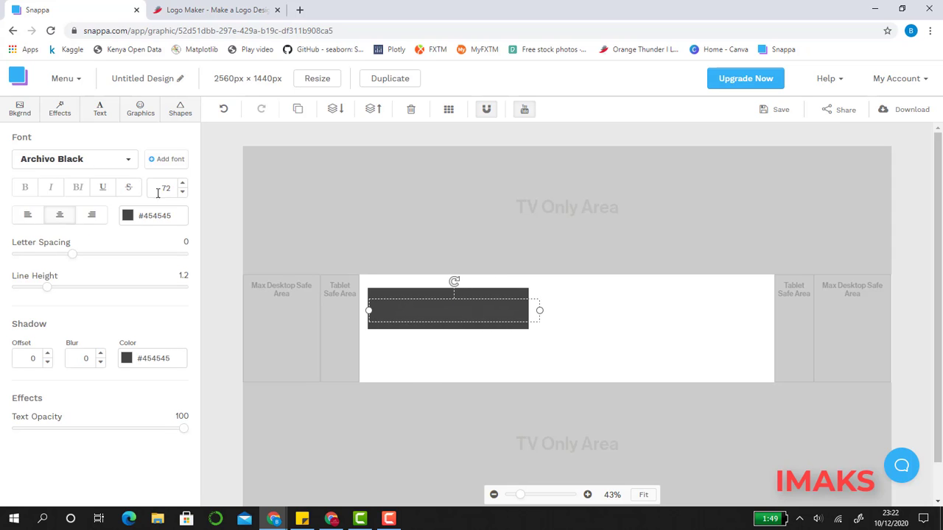
{"action": "left_click", "coordinate": [128, 215]}
{"action": "left_click", "coordinate": [143, 274]}
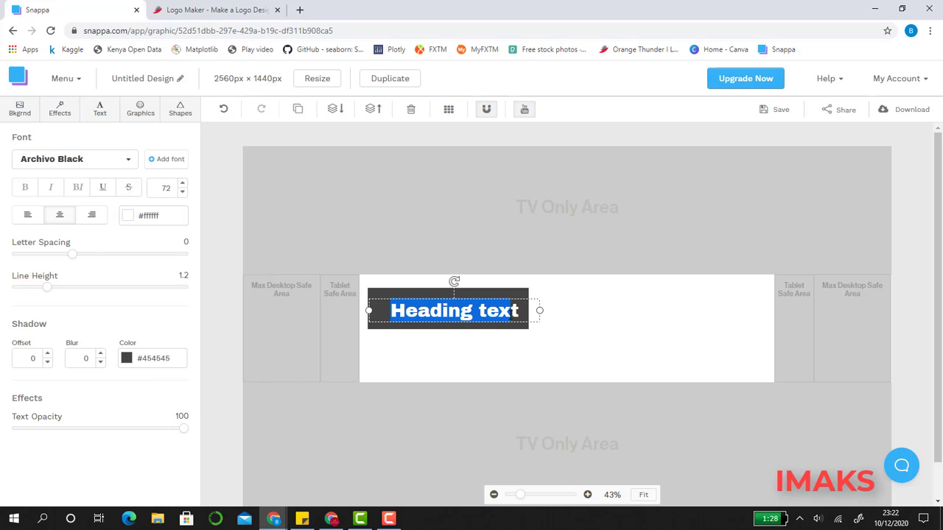
{"action": "left_click_drag", "start_coordinate": [508, 311], "coordinate": [519, 311]}
{"action": "type", "text": "IMAKS CHANNEL"}
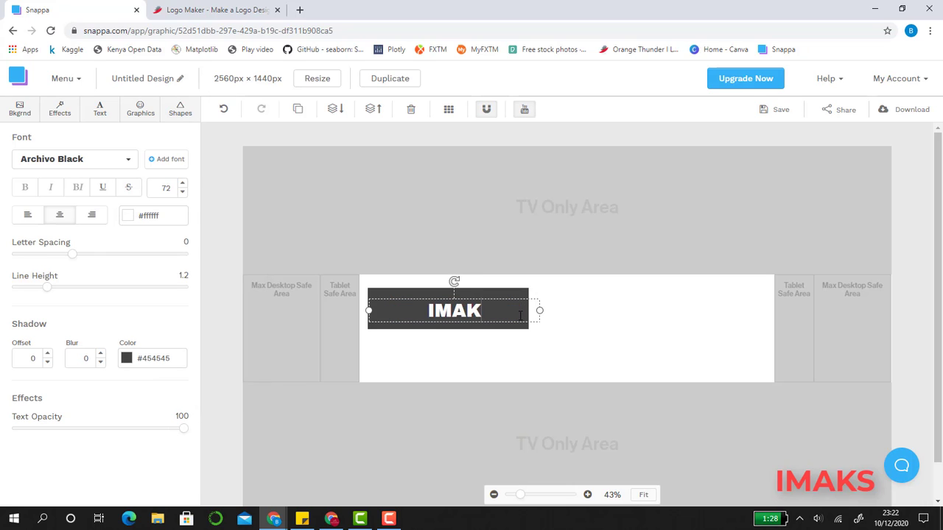
Widen the dark bar and the heading's text box so IMAKS CHANNEL fits on one line inside the bar.
{"action": "left_click", "coordinate": [519, 295]}
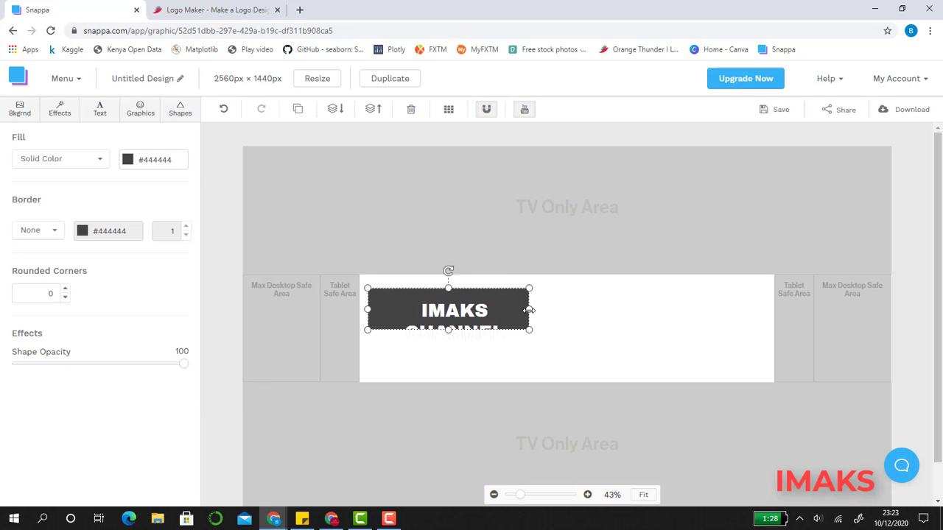
{"action": "left_click_drag", "start_coordinate": [528, 311], "coordinate": [556, 311]}
{"action": "left_click", "coordinate": [488, 317]}
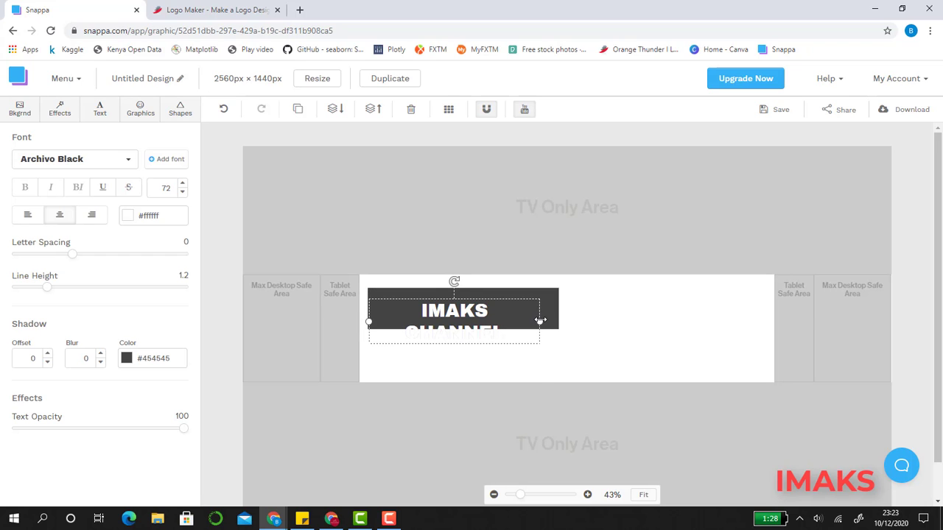
{"action": "left_click_drag", "start_coordinate": [541, 321], "coordinate": [558, 316]}
{"action": "left_click", "coordinate": [485, 337]}
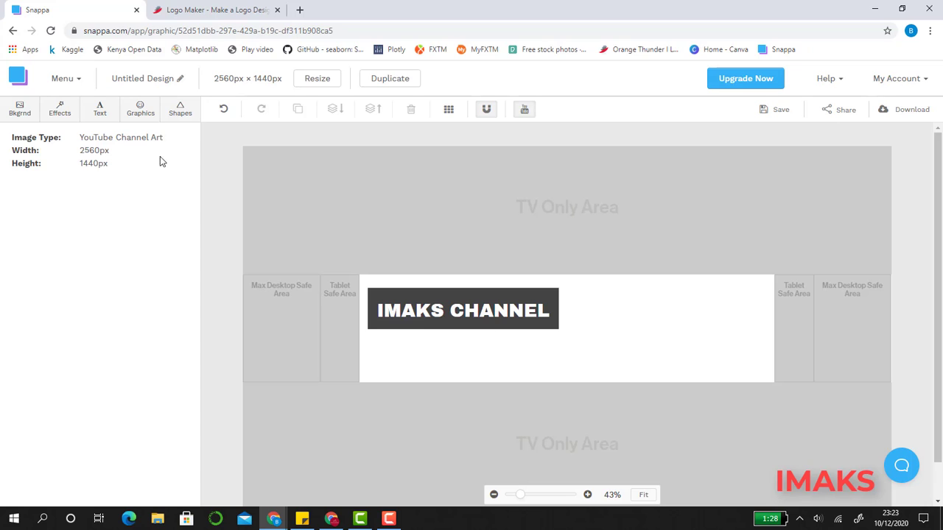
Add a second solid rectangle, flatten and widen it into a thin bar, and place it below and to the right of the heading bar.
{"action": "left_click", "coordinate": [180, 109]}
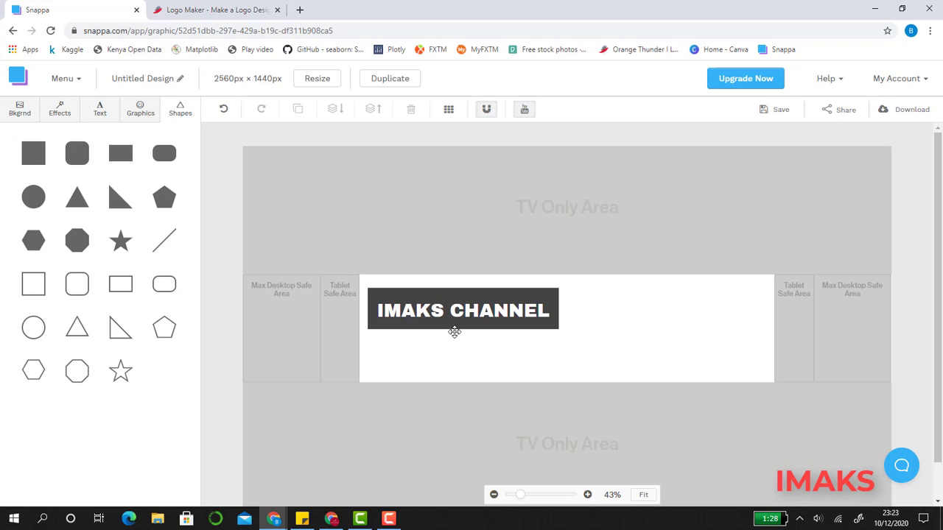
{"action": "left_click", "coordinate": [536, 333]}
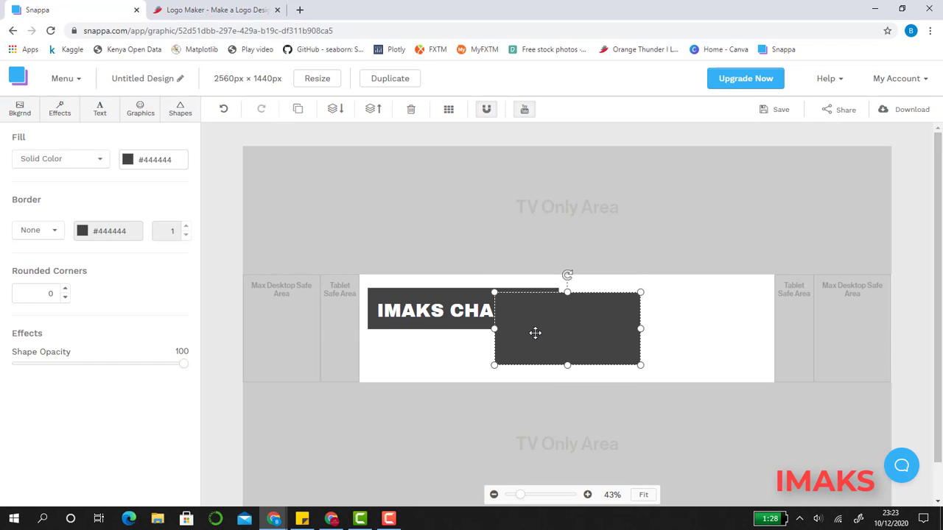
{"action": "left_click_drag", "start_coordinate": [536, 334], "coordinate": [419, 373]}
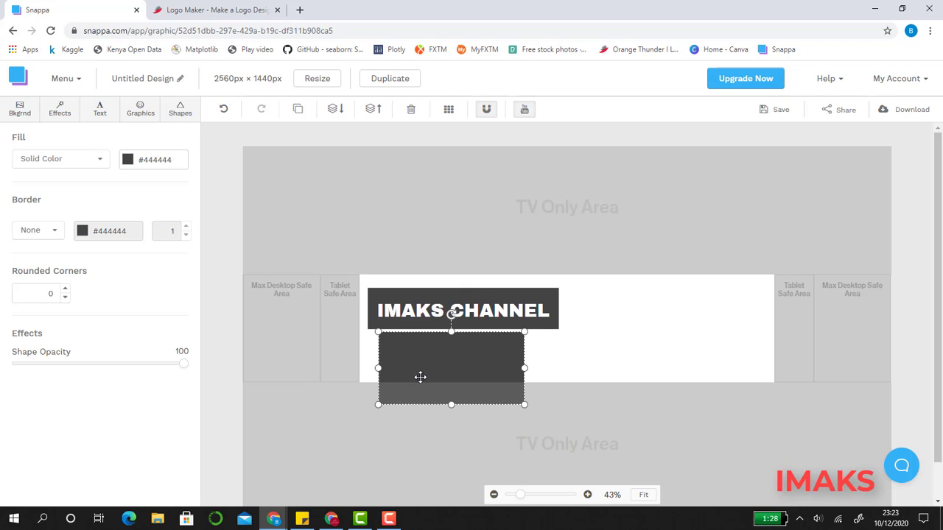
{"action": "left_click_drag", "start_coordinate": [450, 405], "coordinate": [606, 347]}
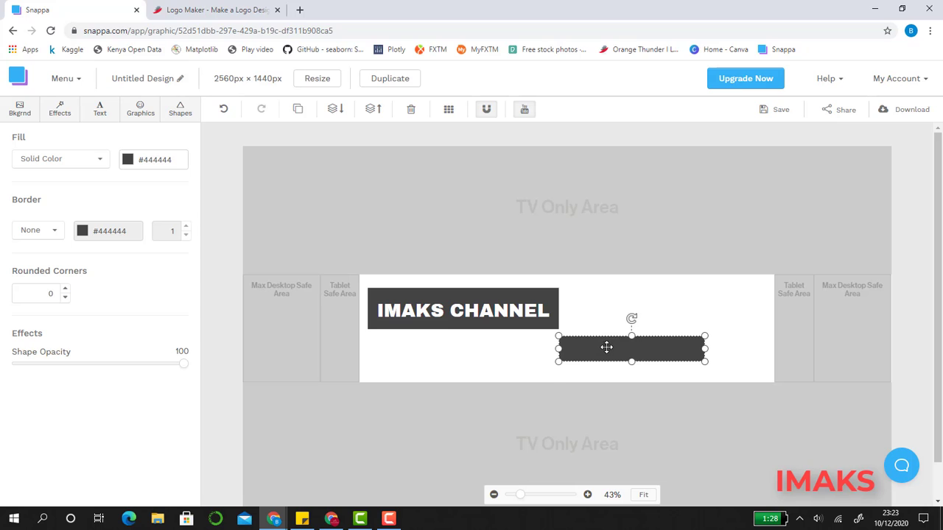
{"action": "left_click_drag", "start_coordinate": [703, 348], "coordinate": [735, 347]}
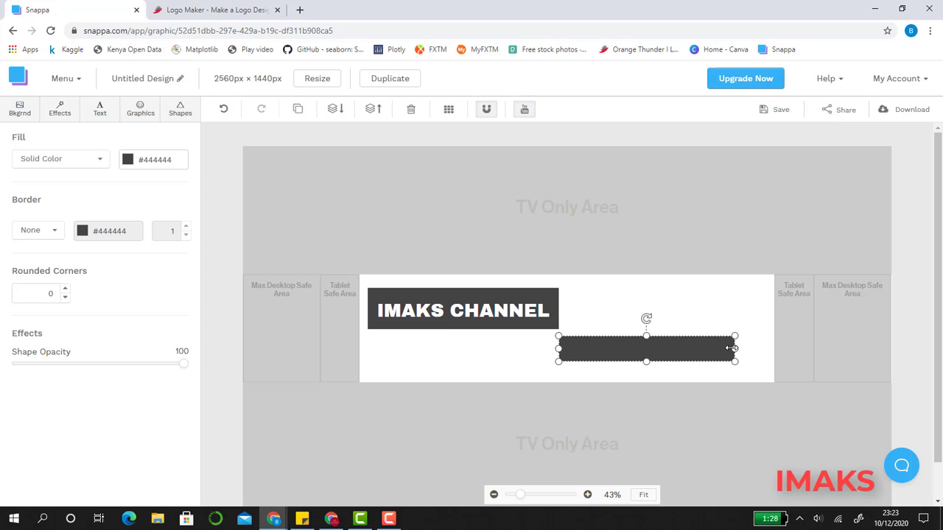
Try to set the second bar's border color to red.
{"action": "left_click", "coordinate": [85, 235]}
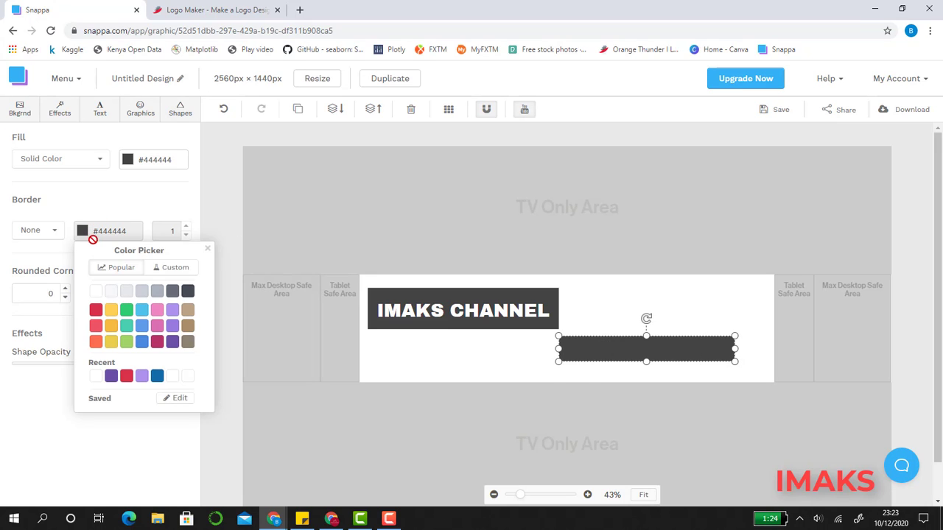
{"action": "left_click", "coordinate": [96, 310]}
{"action": "left_click", "coordinate": [629, 294]}
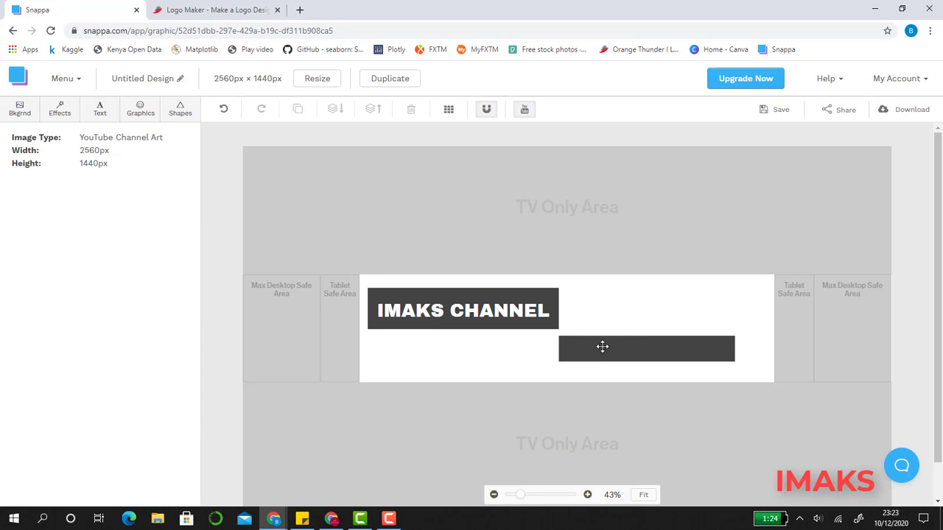
Add a white (#ffffff) subheading text and place it over the second bar.
{"action": "left_click", "coordinate": [100, 109]}
{"action": "left_click", "coordinate": [114, 203]}
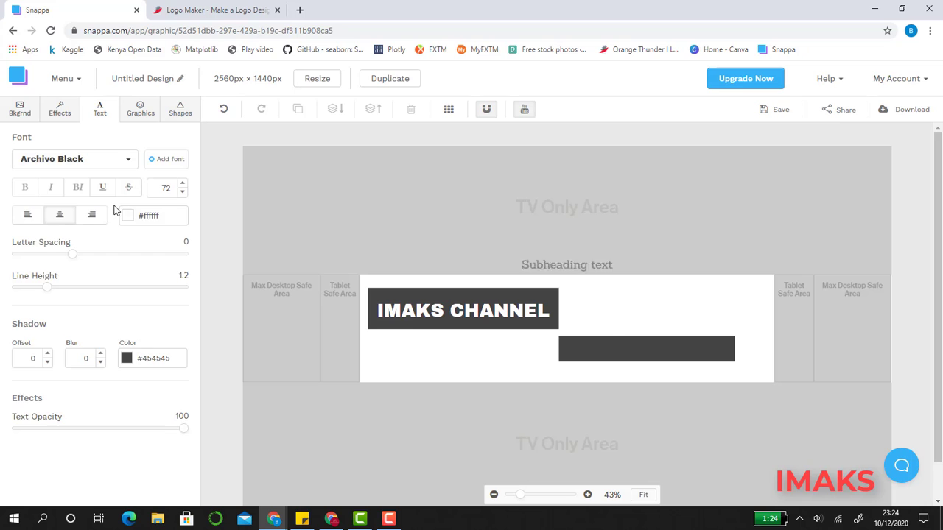
{"action": "left_click", "coordinate": [128, 216]}
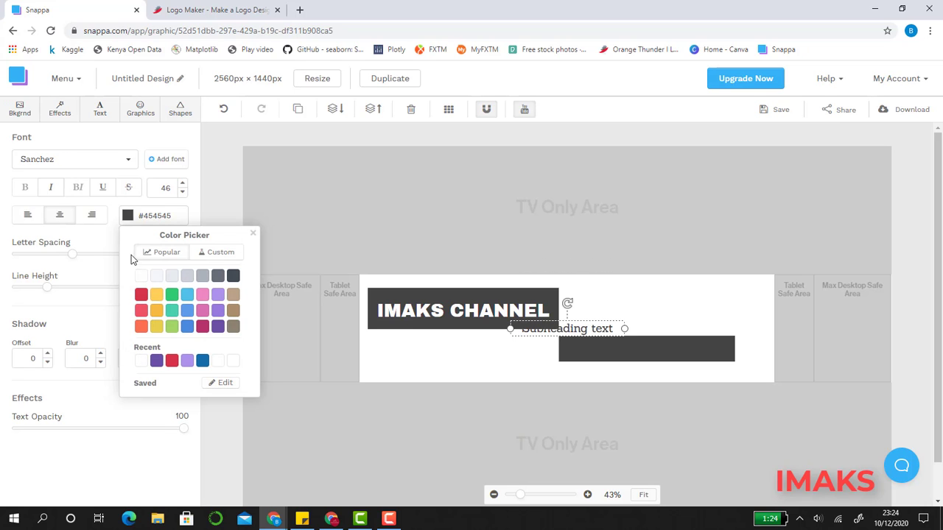
{"action": "left_click", "coordinate": [149, 277]}
{"action": "left_click_drag", "start_coordinate": [579, 326], "coordinate": [643, 344]}
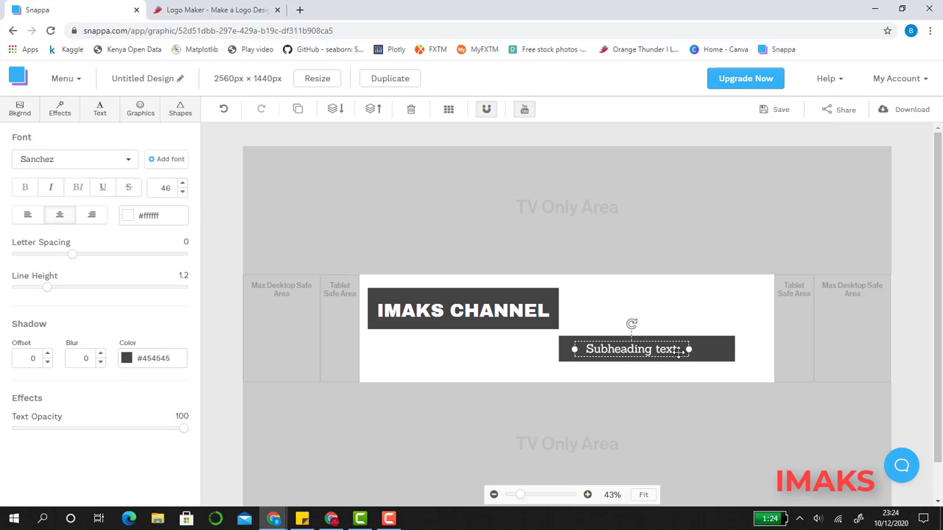
Replace the subheading's placeholder text with "For Latest Videos".
{"action": "double_click", "coordinate": [675, 350]}
{"action": "left_click", "coordinate": [677, 350]}
{"action": "type", "text": "For "}
{"action": "type", "text": "Latest Videos"}
{"action": "key", "text": "Escape"}
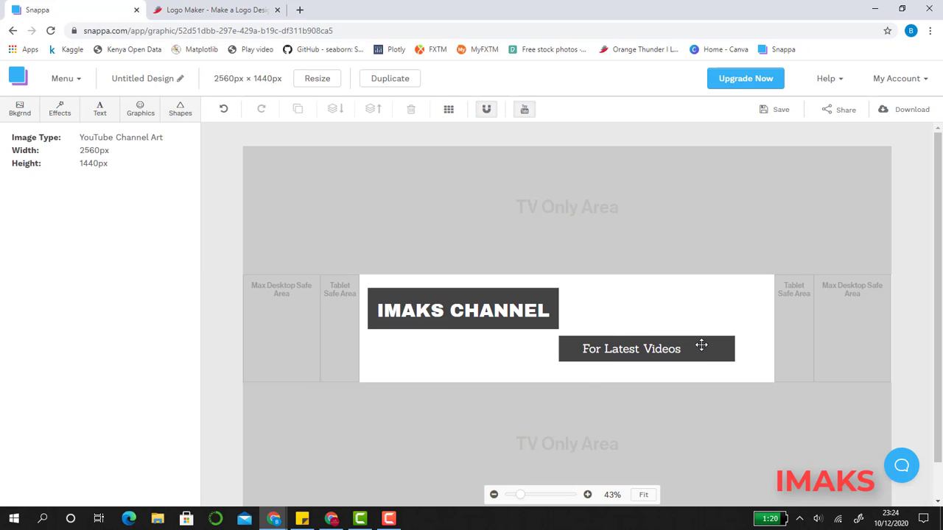
Fill the bar behind the subheading with red (#d8334a) and shift it slightly to the right.
{"action": "left_click", "coordinate": [706, 346]}
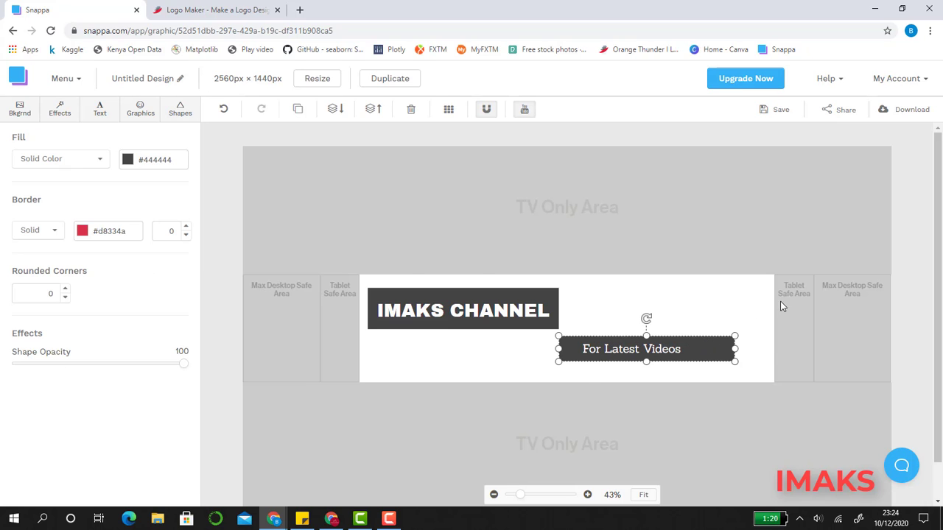
{"action": "left_click", "coordinate": [128, 160]}
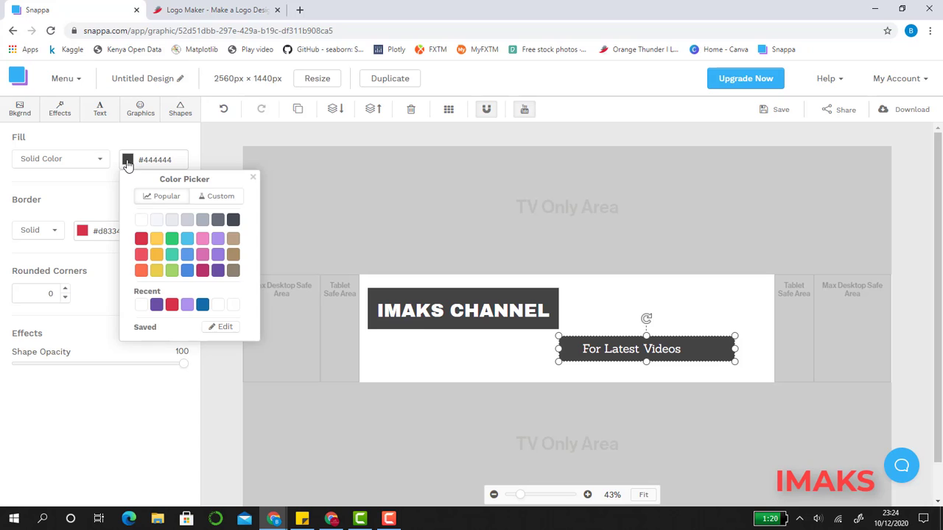
{"action": "left_click", "coordinate": [141, 253]}
{"action": "left_click", "coordinate": [685, 324]}
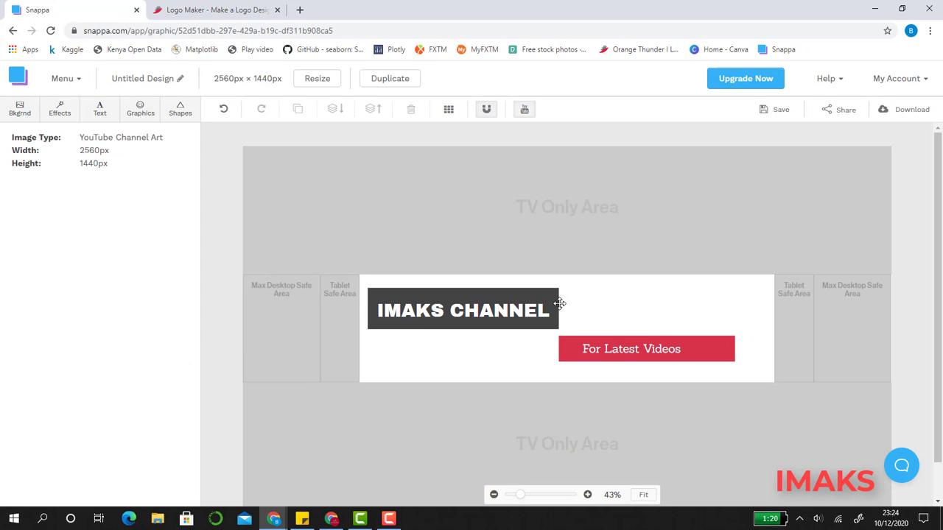
{"action": "left_click", "coordinate": [615, 340]}
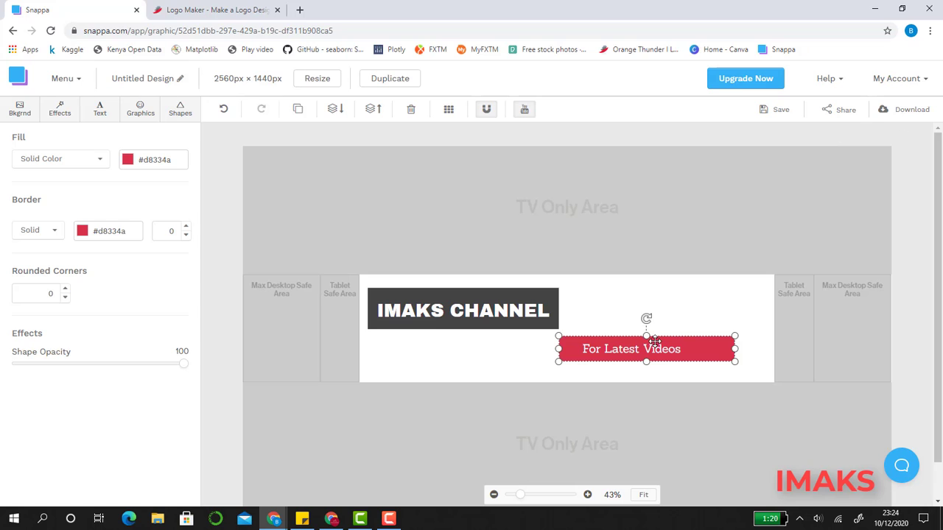
{"action": "left_click_drag", "start_coordinate": [655, 341], "coordinate": [663, 341]}
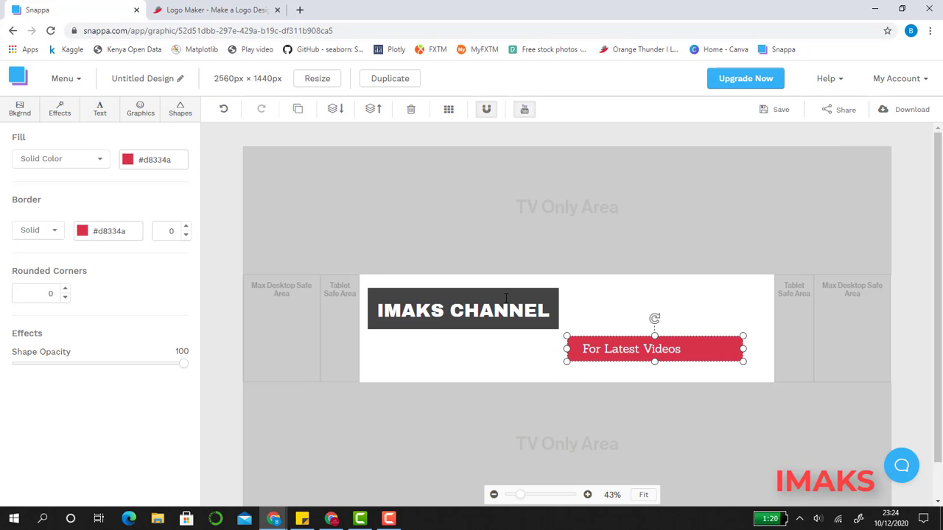
Set the "For Latest Videos" text to size 50 with a letter spacing of -1.
{"action": "left_click", "coordinate": [631, 348]}
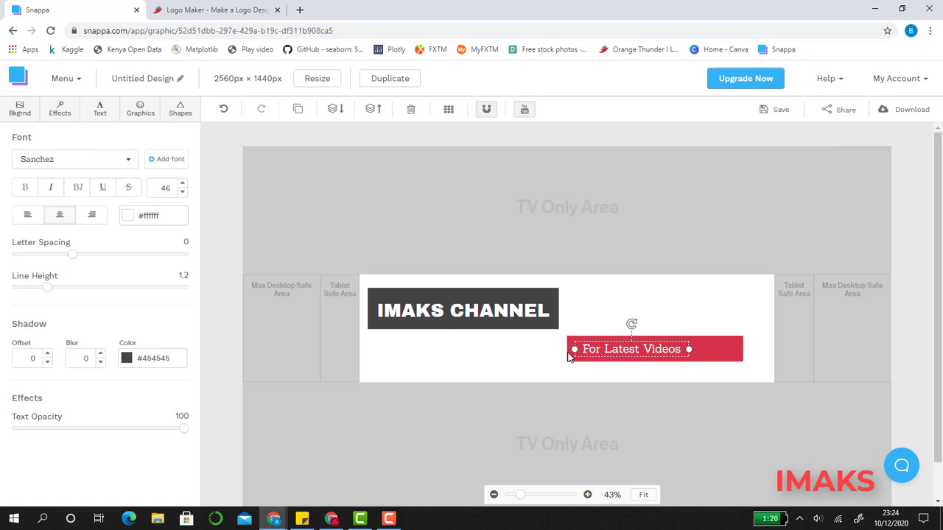
{"action": "left_click", "coordinate": [182, 185]}
{"action": "left_click", "coordinate": [182, 185]}
{"action": "left_click", "coordinate": [183, 185]}
{"action": "left_click", "coordinate": [183, 185]}
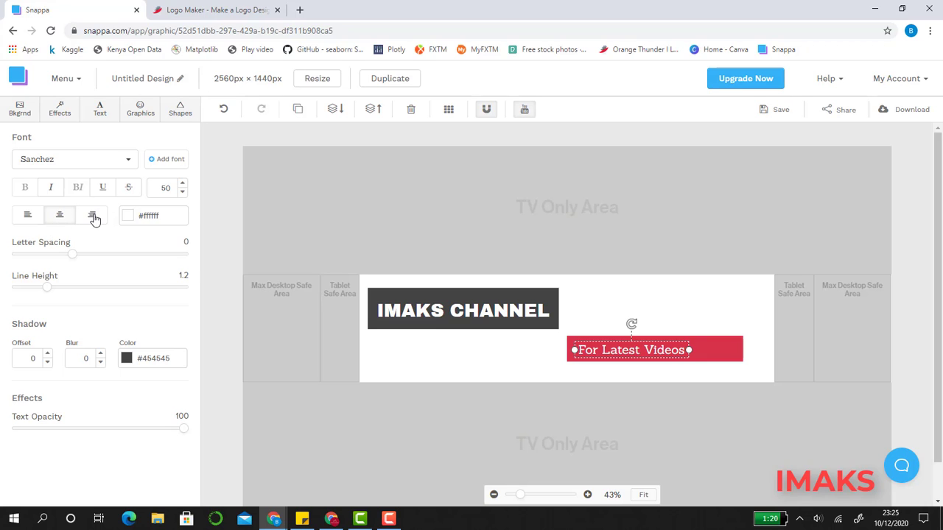
{"action": "left_click_drag", "start_coordinate": [72, 254], "coordinate": [69, 257]}
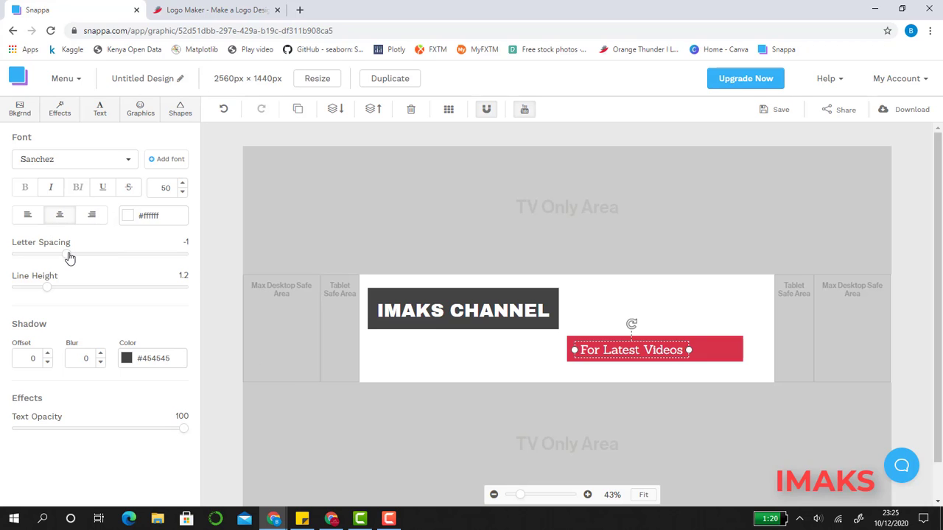
Change the "For Latest Videos" text to a narrow, condensed sans-serif font.
{"action": "left_click", "coordinate": [135, 160]}
{"action": "left_click_drag", "start_coordinate": [182, 362], "coordinate": [180, 325]}
{"action": "left_click", "coordinate": [71, 216]}
{"action": "left_click", "coordinate": [654, 327]}
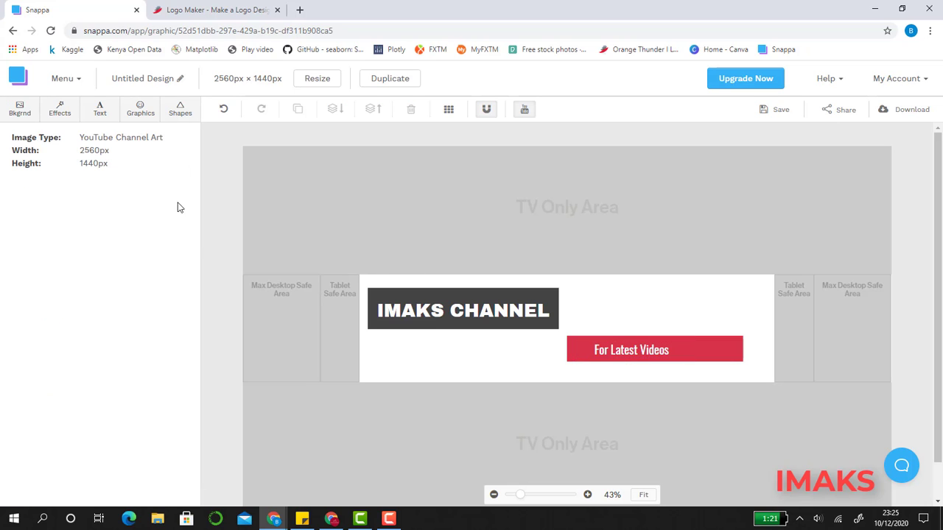
Set the espresso machine stock photo as the banner background and preview it without the safe-zone overlay.
{"action": "left_click", "coordinate": [22, 110]}
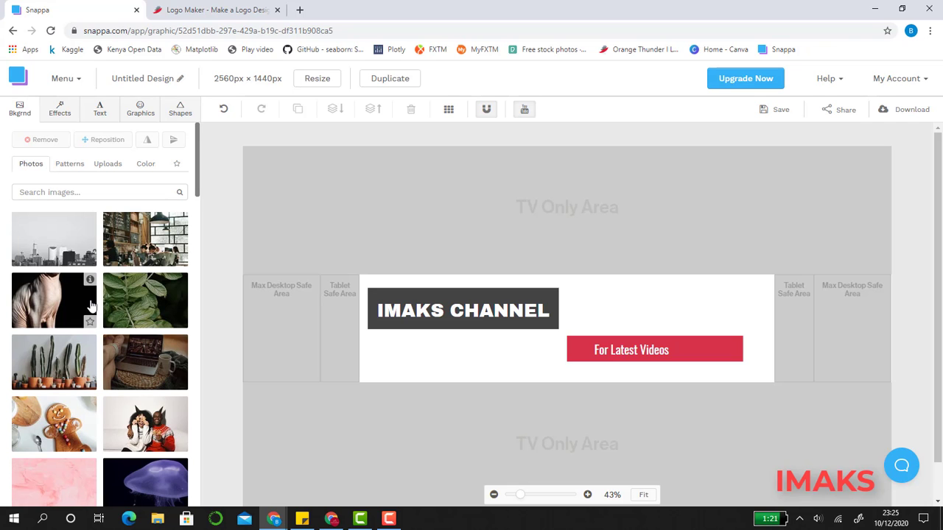
{"action": "scroll", "coordinate": [92, 308], "scroll_direction": "down", "scroll_amount": 10}
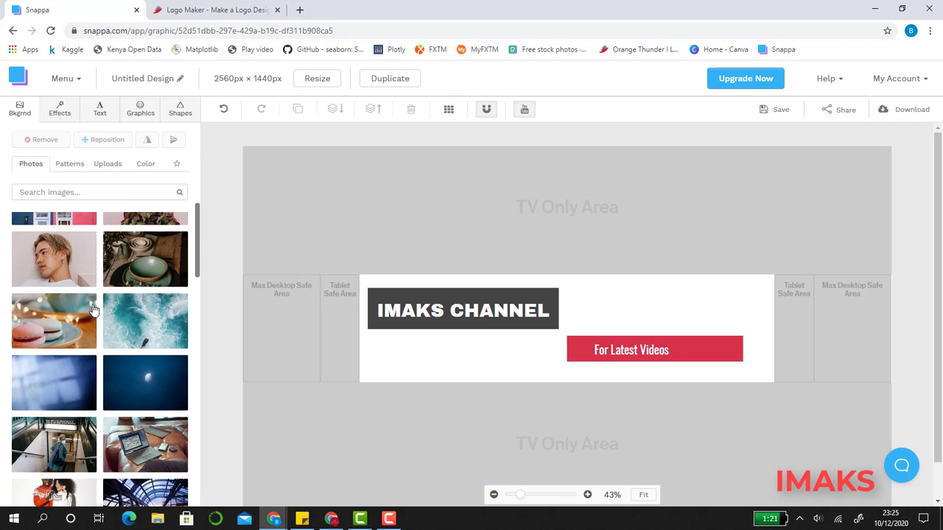
{"action": "scroll", "coordinate": [92, 310], "scroll_direction": "down", "scroll_amount": 3}
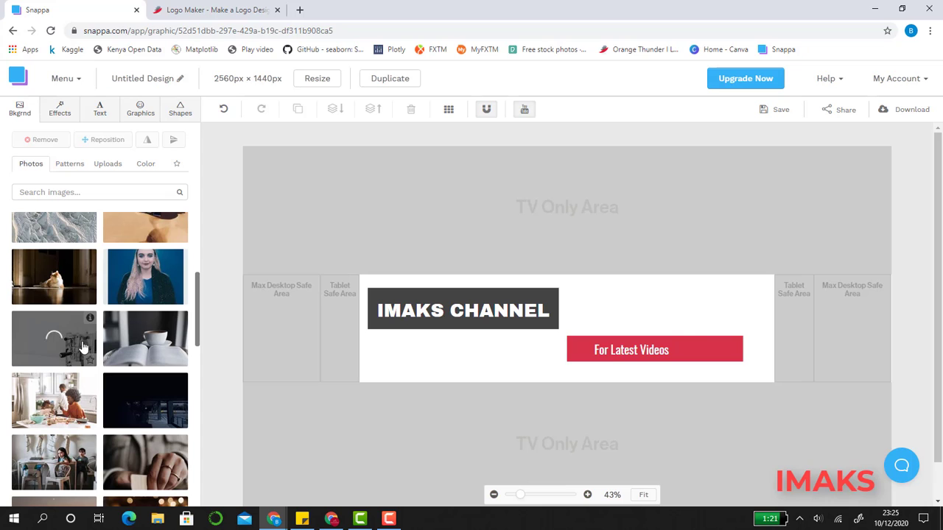
{"action": "left_click", "coordinate": [54, 339]}
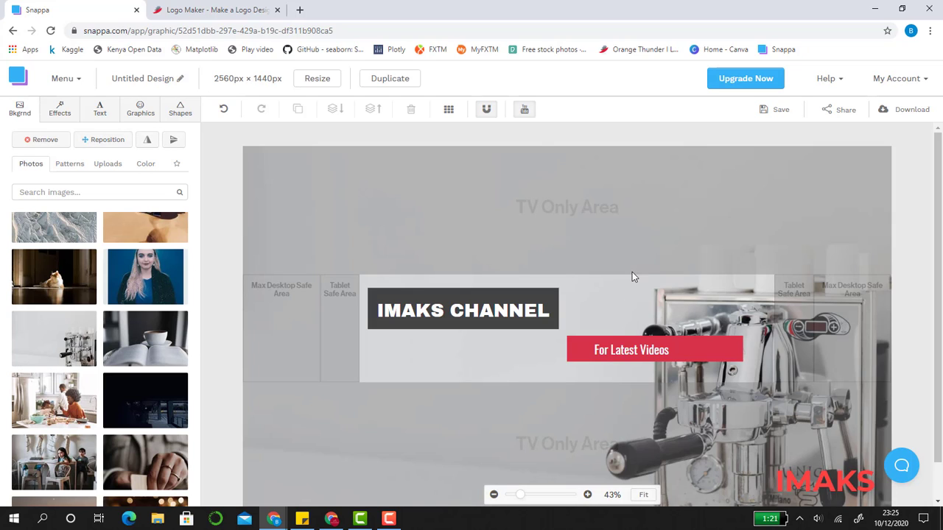
{"action": "left_click", "coordinate": [525, 110]}
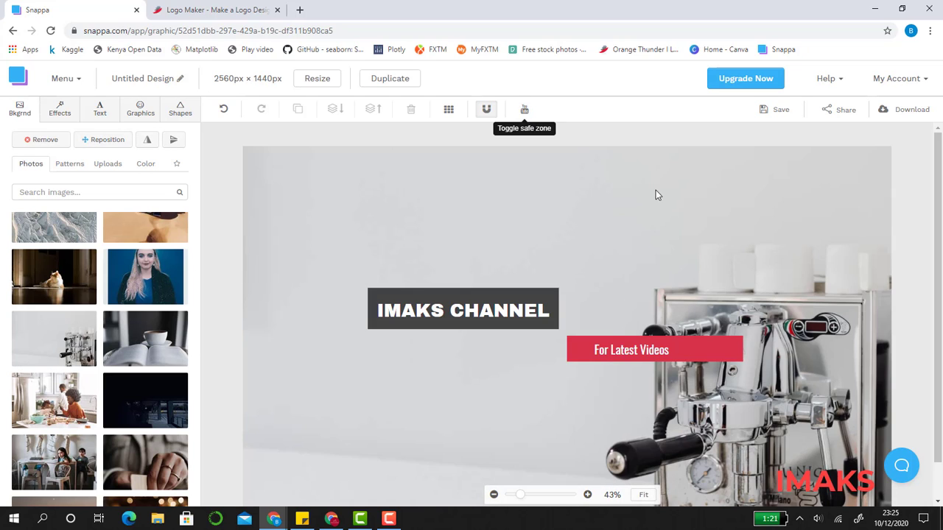
Set the background effects to Darken 27, Blur 12, Saturation -27, Hue 26, Brightness 5 and Contrast 6, and preview without the safe-zone overlay.
{"action": "left_click", "coordinate": [62, 112]}
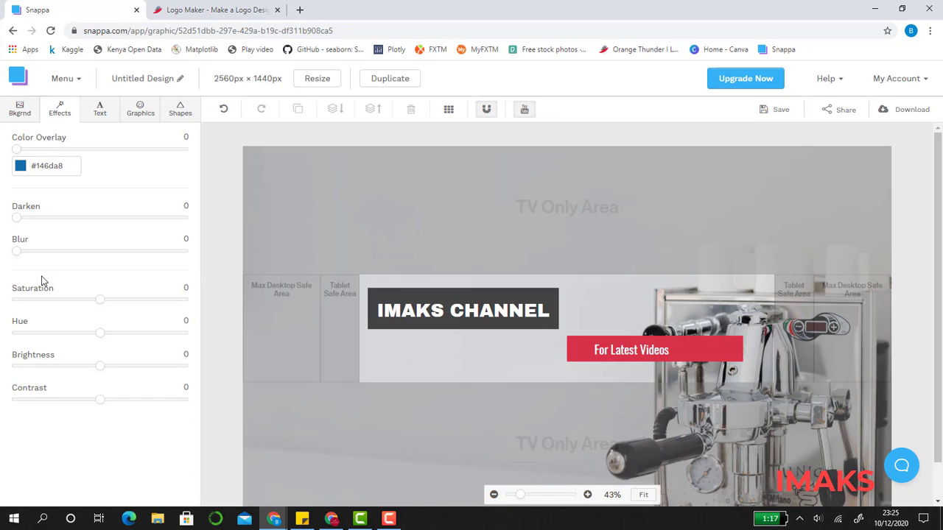
{"action": "mouse_move", "coordinate": [52, 226]}
{"action": "left_mouse_down"}
{"action": "mouse_move", "coordinate": [142, 233]}
{"action": "mouse_move", "coordinate": [62, 221]}
{"action": "left_mouse_up"}
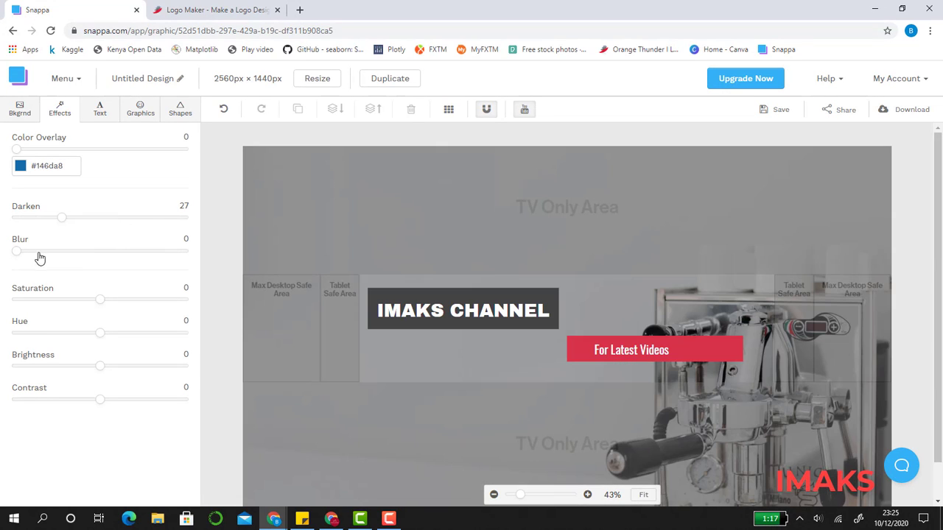
{"action": "left_click", "coordinate": [36, 252]}
{"action": "left_click_drag", "start_coordinate": [101, 300], "coordinate": [77, 300]}
{"action": "left_click_drag", "start_coordinate": [100, 333], "coordinate": [123, 334]}
{"action": "mouse_move", "coordinate": [99, 366]}
{"action": "left_mouse_down"}
{"action": "mouse_move", "coordinate": [82, 368]}
{"action": "mouse_move", "coordinate": [104, 366]}
{"action": "left_mouse_up"}
{"action": "left_click_drag", "start_coordinate": [100, 399], "coordinate": [108, 398]}
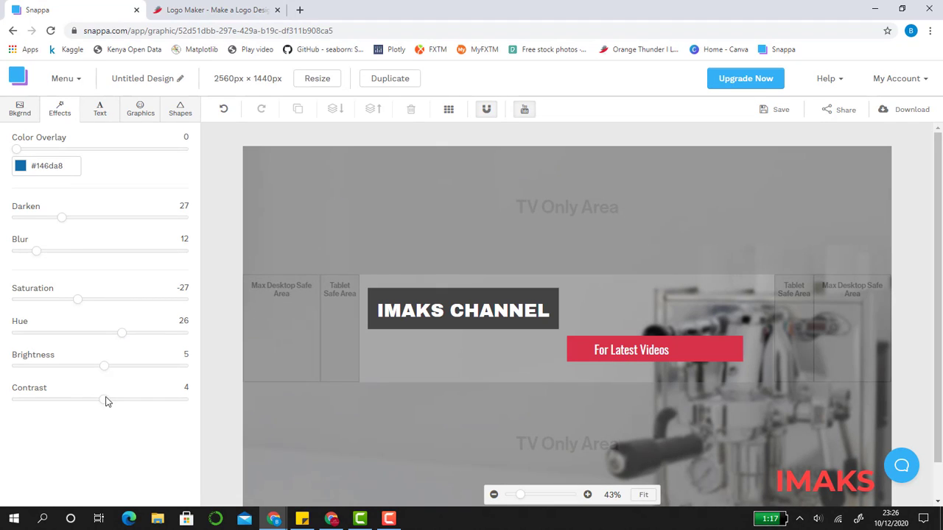
{"action": "left_click", "coordinate": [526, 109]}
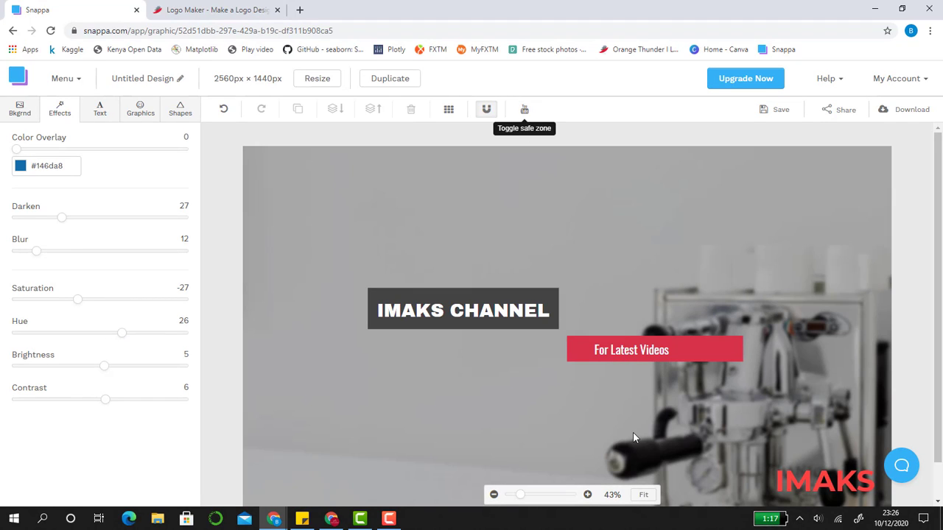
{"action": "left_click", "coordinate": [525, 109]}
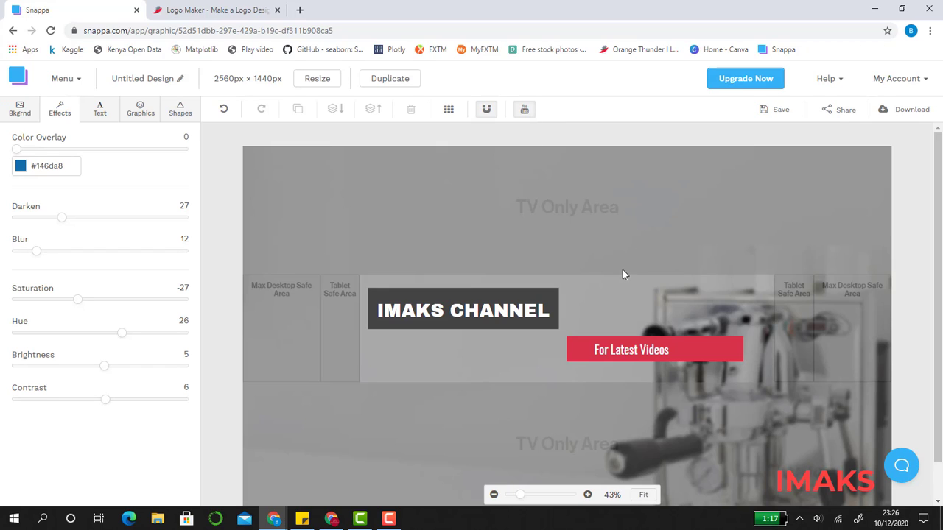
Undo the last background effect adjustment.
{"action": "left_click", "coordinate": [223, 109]}
{"action": "left_click", "coordinate": [391, 295]}
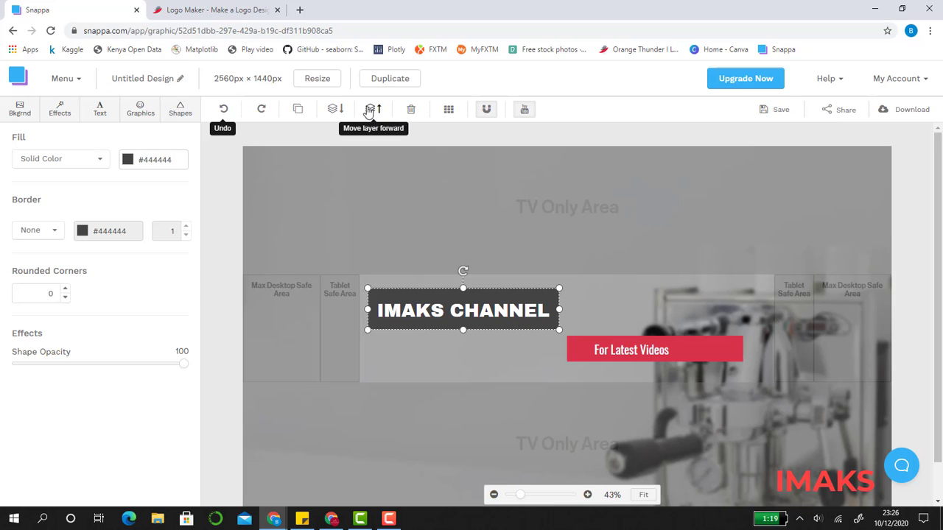
{"action": "left_click", "coordinate": [552, 351]}
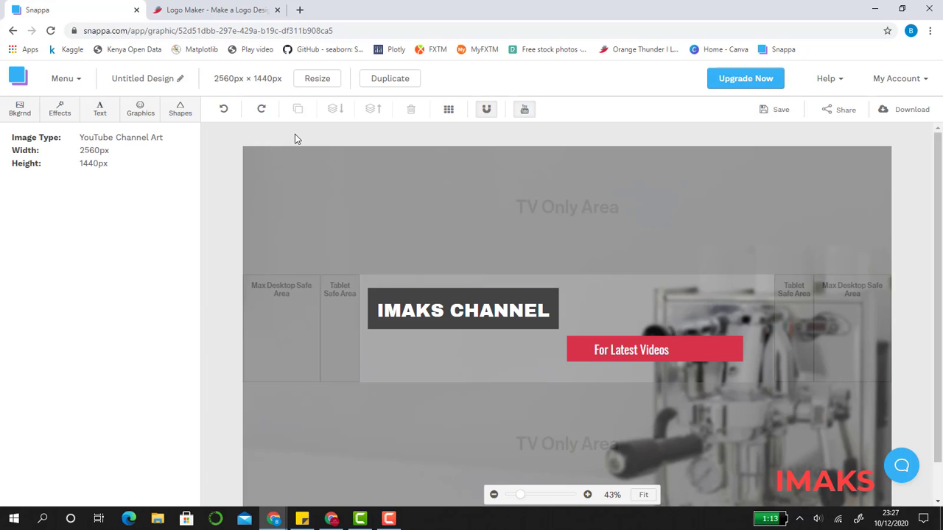
Download the banner as a web optimized JPG and open Untitled Design.jpg from the Downloads folder in the image viewer.
{"action": "left_click", "coordinate": [931, 112]}
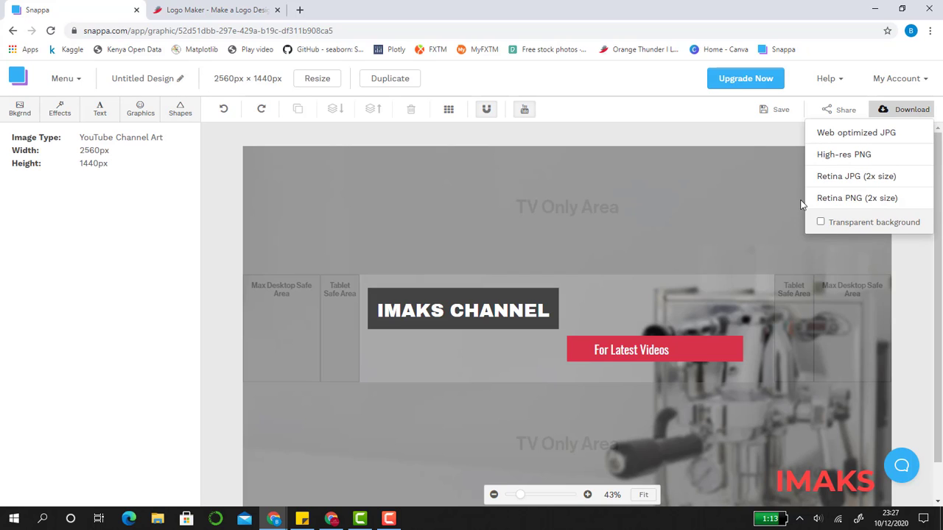
{"action": "left_click", "coordinate": [890, 140]}
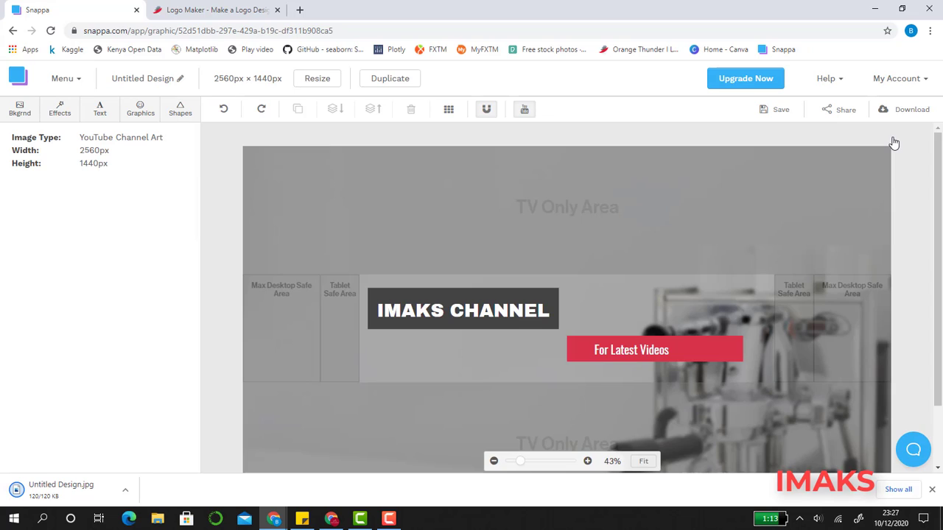
{"action": "left_click", "coordinate": [125, 490]}
{"action": "left_click", "coordinate": [147, 451]}
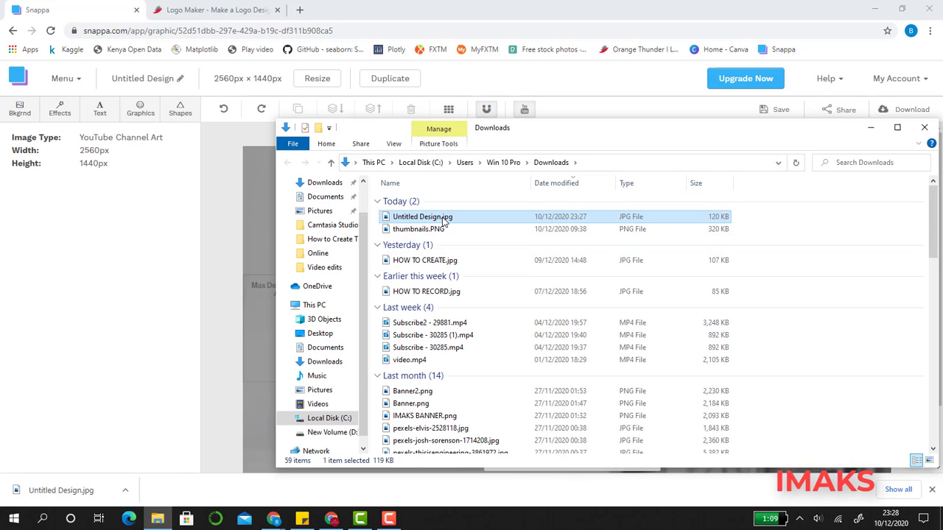
{"action": "double_click", "coordinate": [445, 218]}
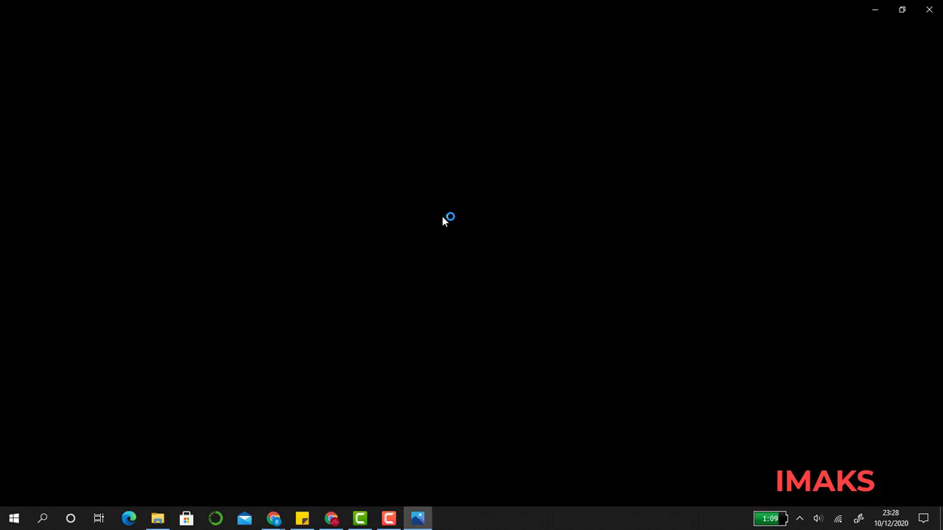